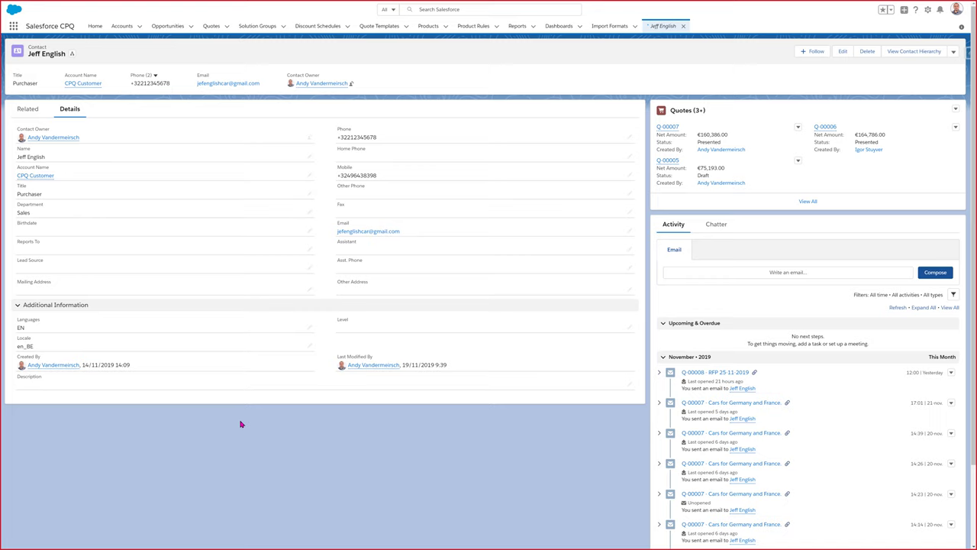
- Open quote Q-00007 and save the Rendaul Cleo bundle with the Tires Pack option ticked
left_click(667, 127)
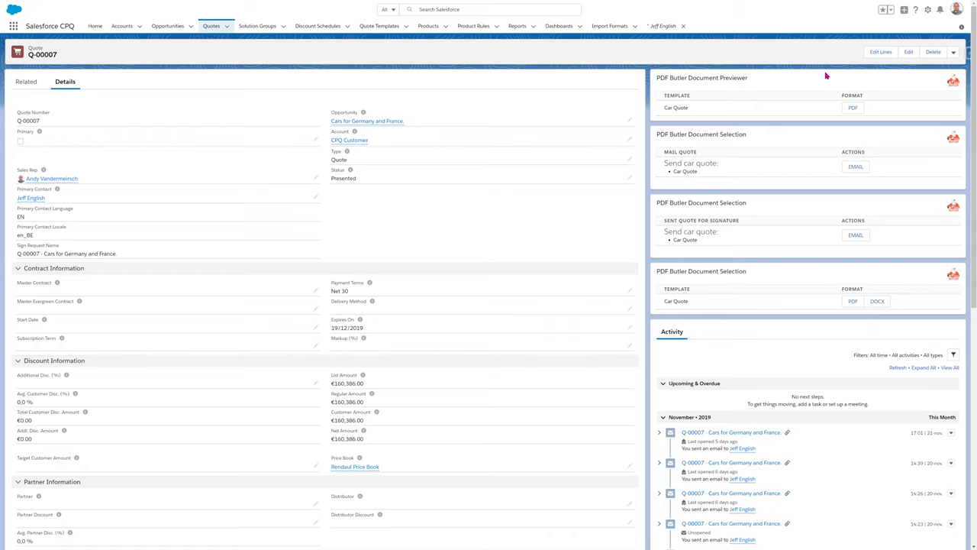
left_click(879, 52)
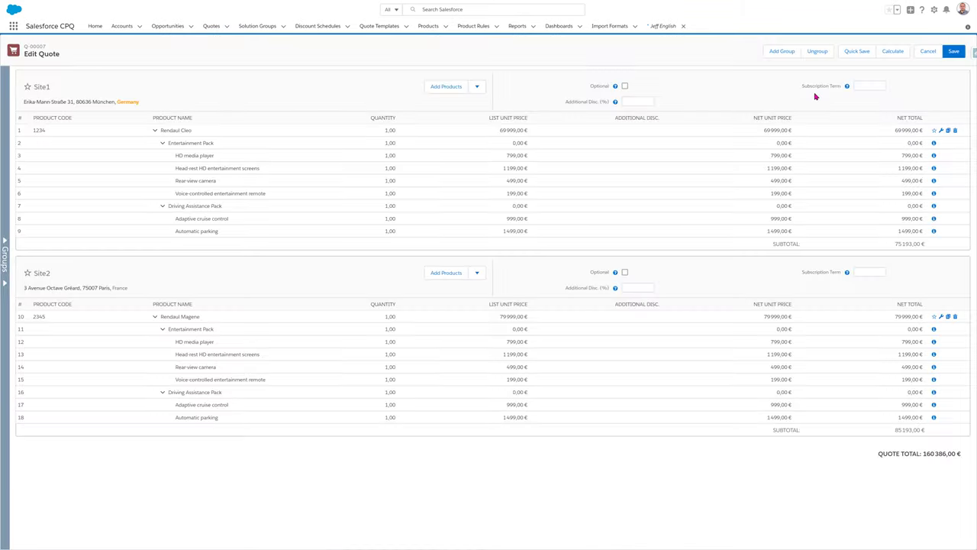
left_click(940, 132)
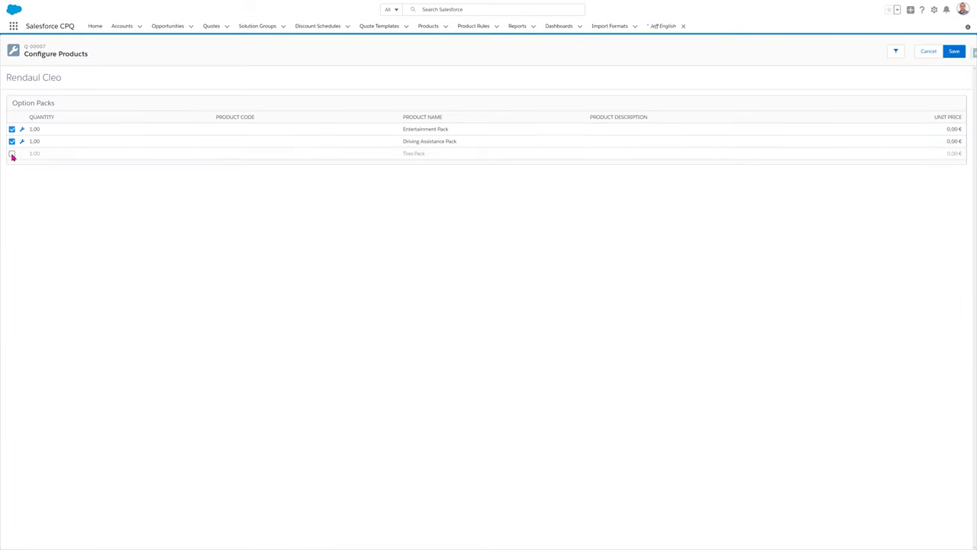
left_click(11, 153)
left_click(948, 53)
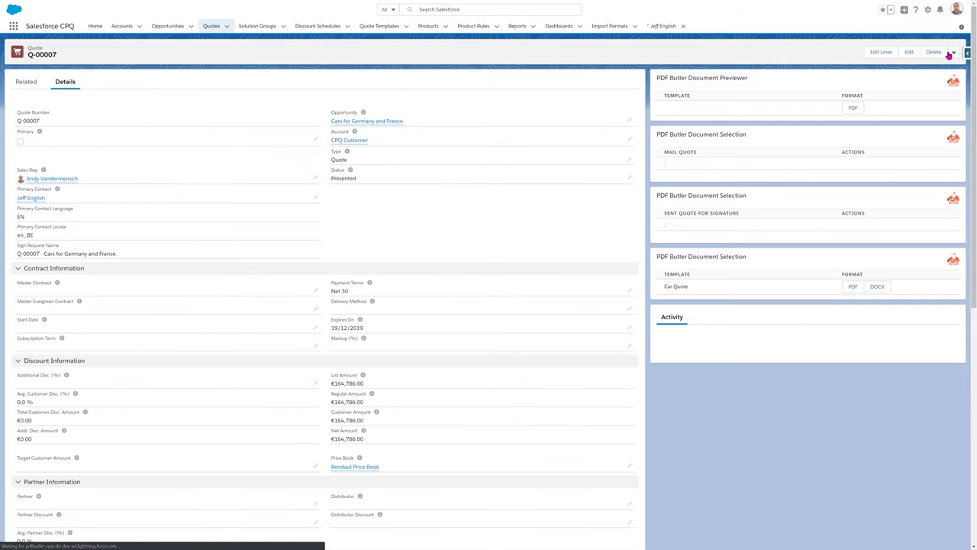
- Generate the Car Quote PDF preview in PDF Butler and enlarge its page
left_click(856, 108)
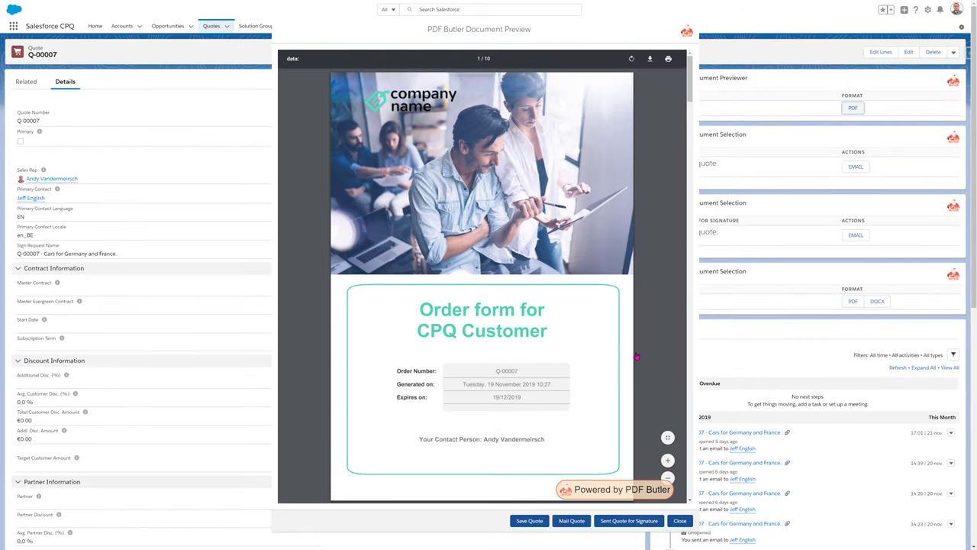
left_click(667, 437)
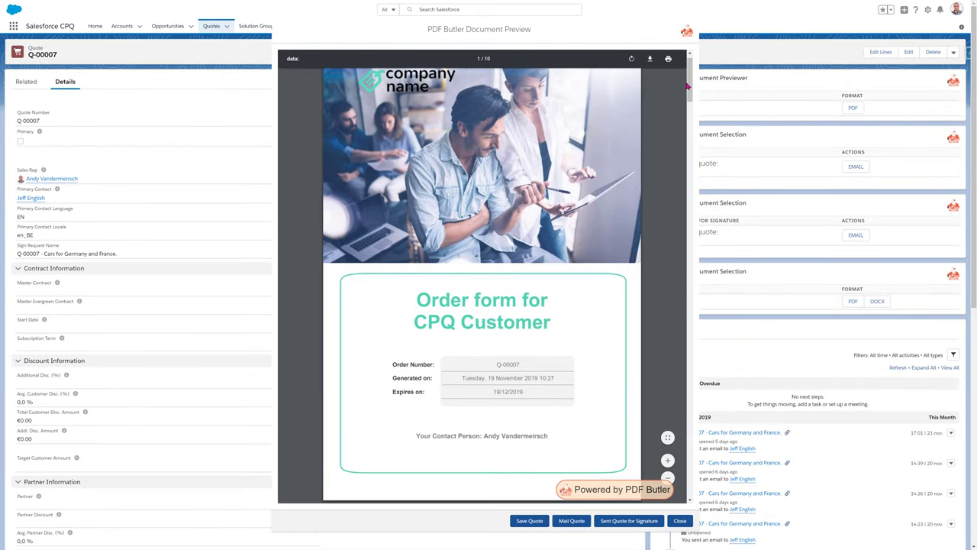
left_click_drag(688, 93, 695, 228)
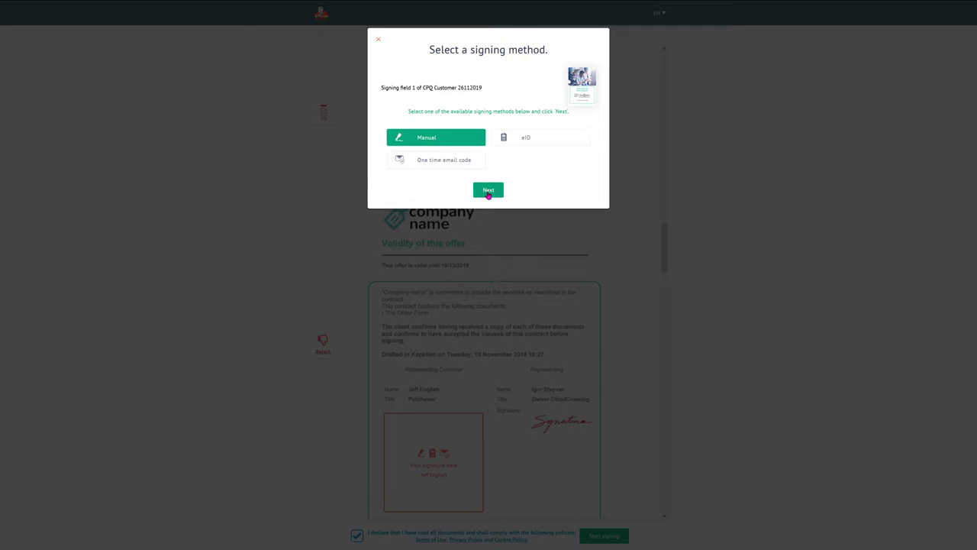
- Choose Manual signing, draw the customer's handwritten signature, and submit it
left_click(488, 195)
mouse_move(418, 202)
left_mouse_down()
mouse_move(464, 237)
mouse_move(508, 226)
left_mouse_up()
left_click(504, 296)
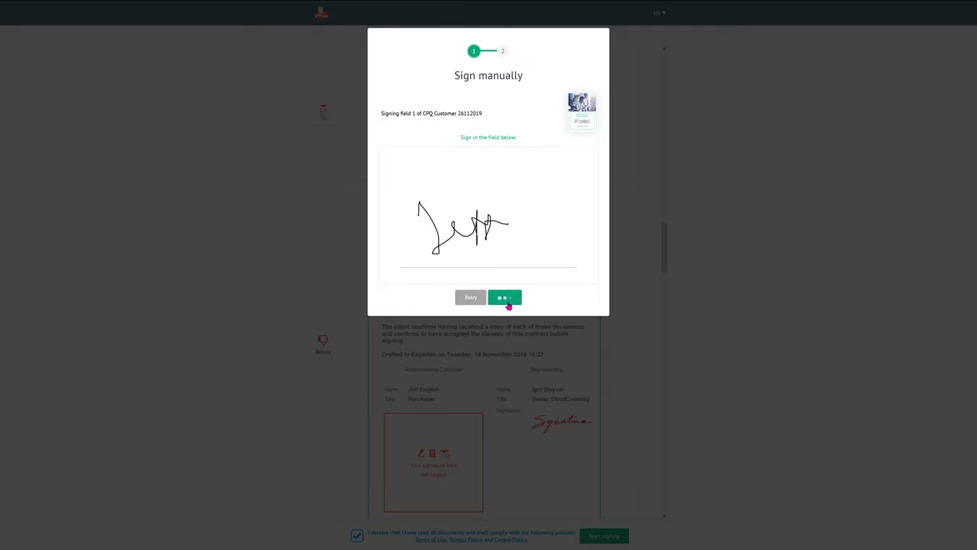